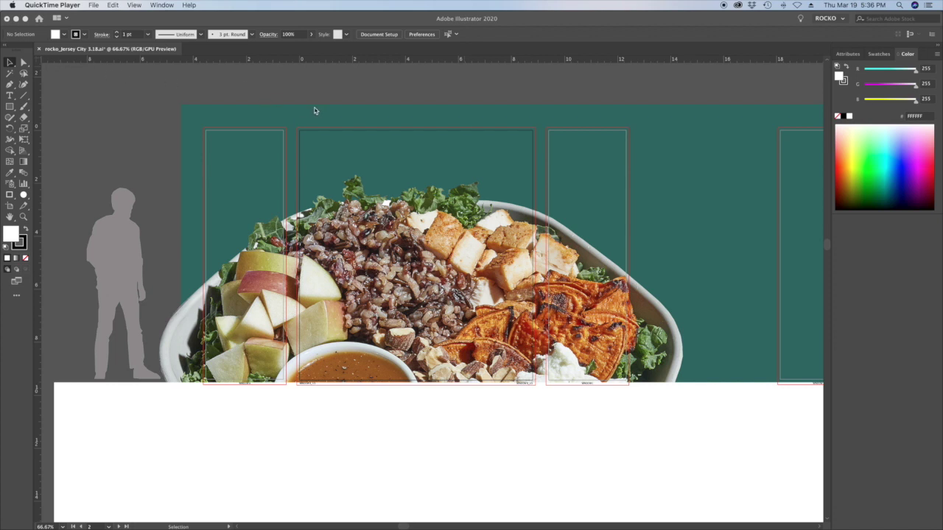
Review Document Setup unchanged, keeping the bleed at 0.1 in top, left, right and 0.2 in bottom.
left_click(235, 99)
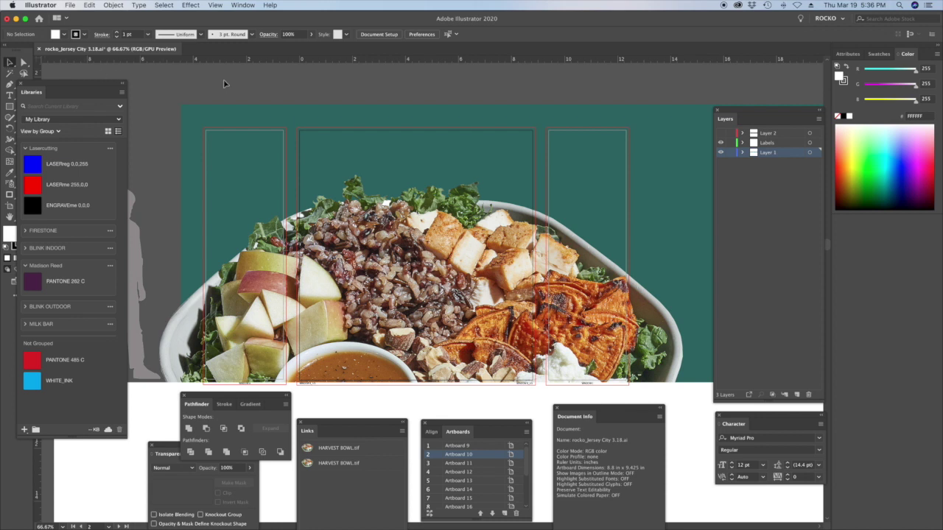
key("shift+o")
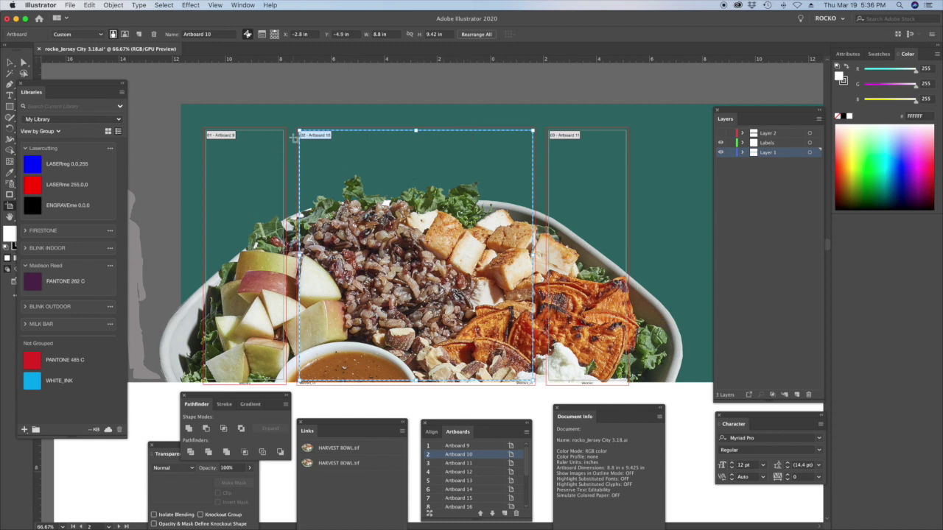
left_click(70, 5)
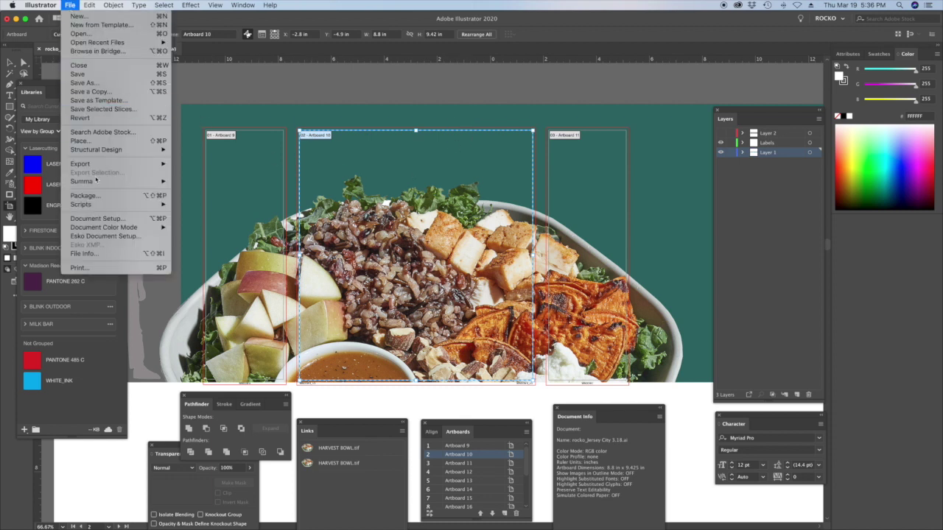
left_click(97, 219)
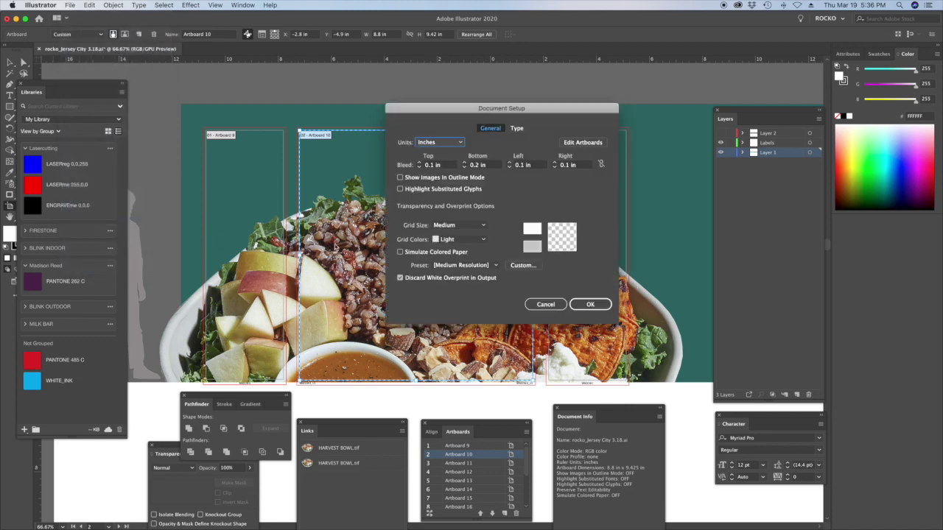
left_click(545, 305)
Return to the Selection tool and zoom in on the bowl photo.
key("v")
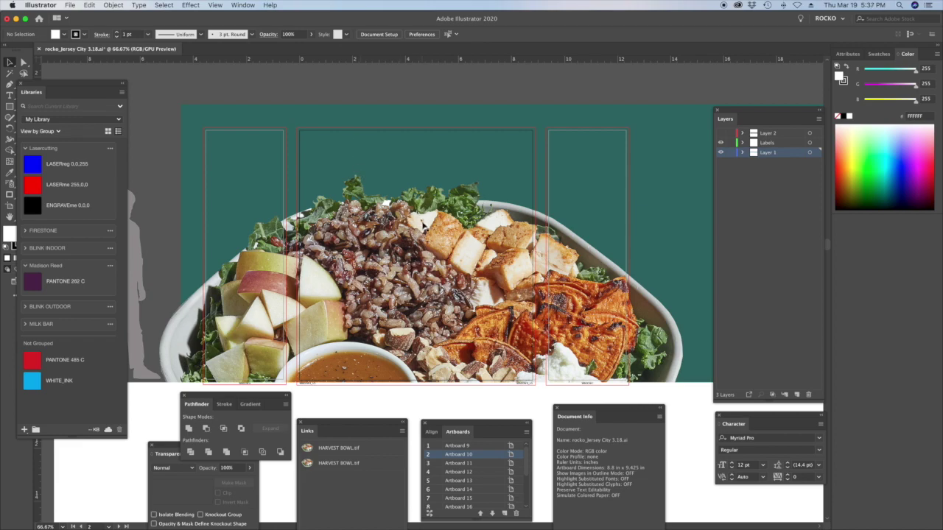
key("z")
left_click(442, 219)
left_click(442, 218)
left_click(419, 295)
left_click(473, 185)
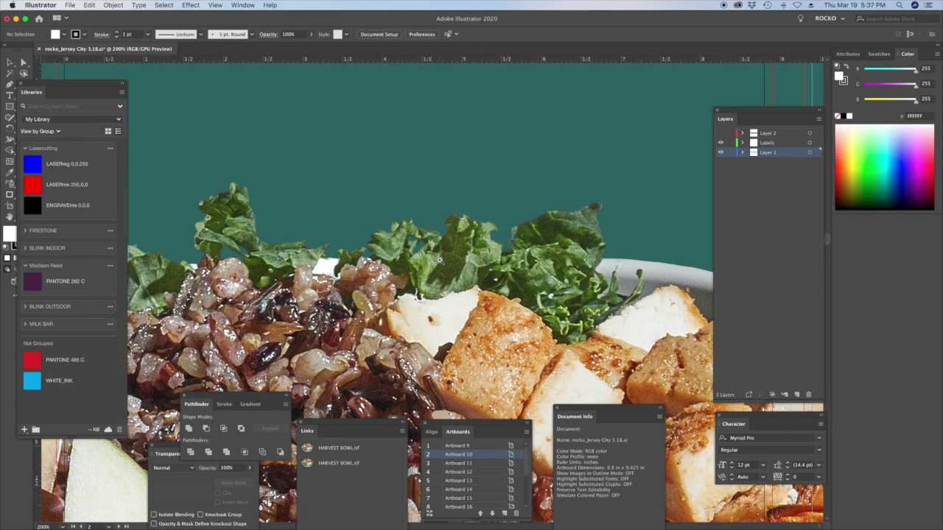
left_click(446, 188)
scroll(445, 188, "down", 10)
scroll(446, 188, "left", 5)
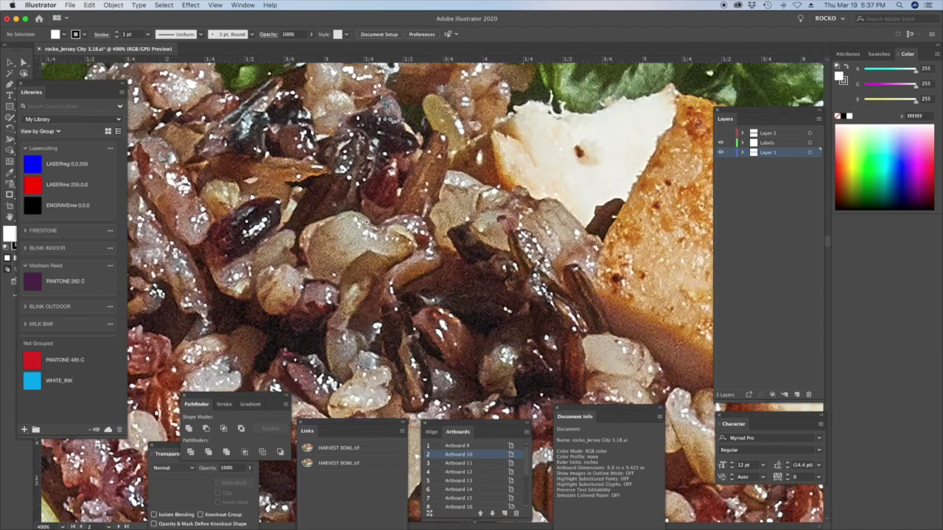
left_click(49, 527)
key("BackSpace")
type("1000")
key("Return")
scroll(537, 130, "down", 15)
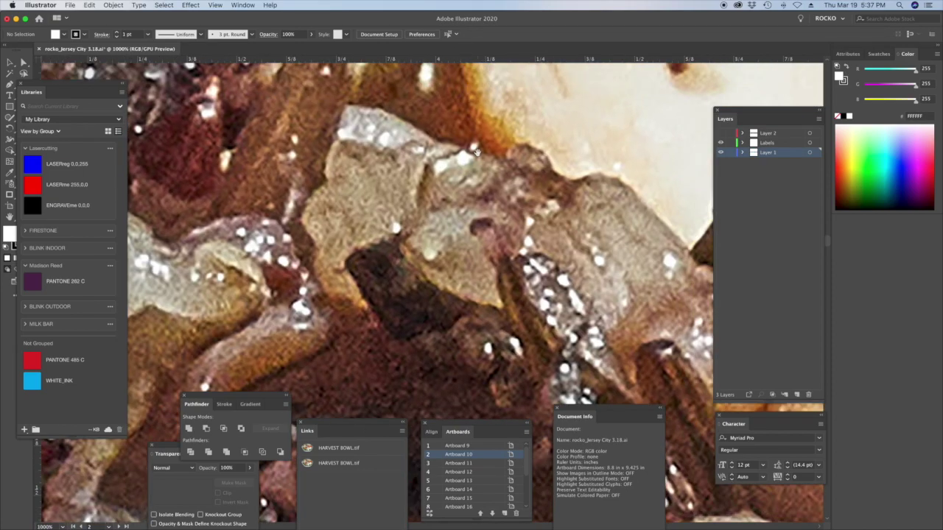
scroll(456, 168, "up", 10)
scroll(455, 168, "right", 10)
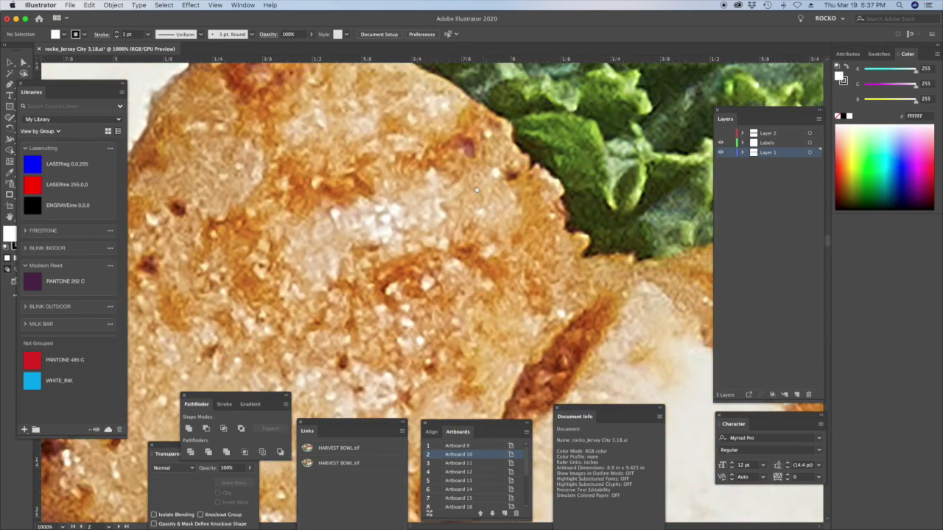
scroll(460, 139, "left", 15)
scroll(460, 140, "down", 10)
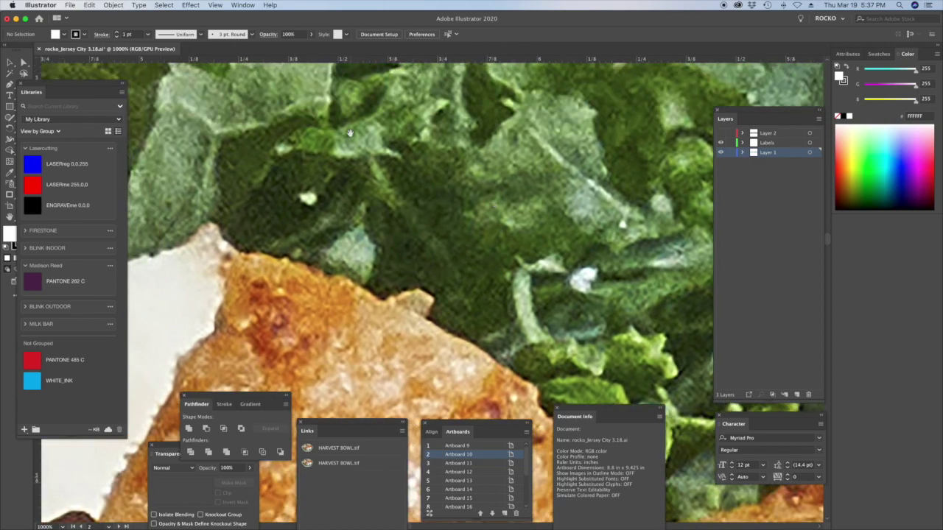
scroll(399, 169, "down", 15)
scroll(399, 169, "left", 10)
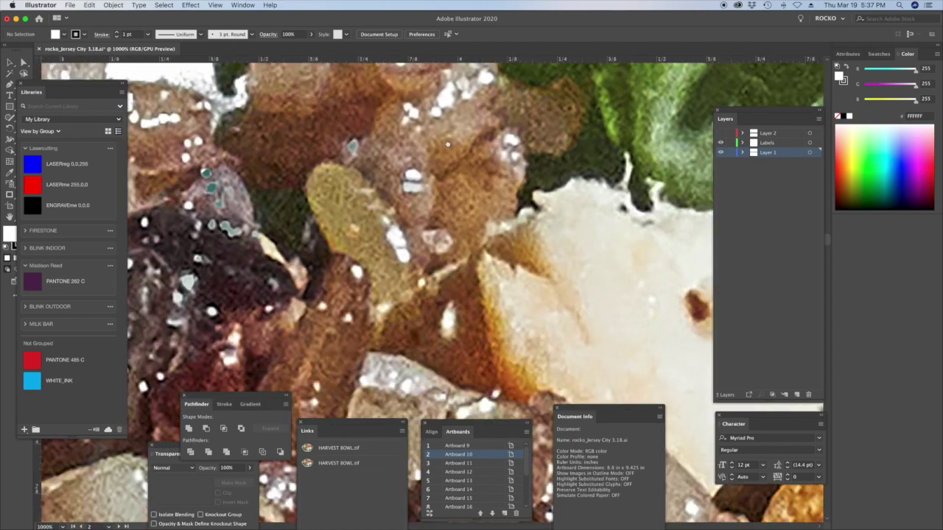
key("super+1")
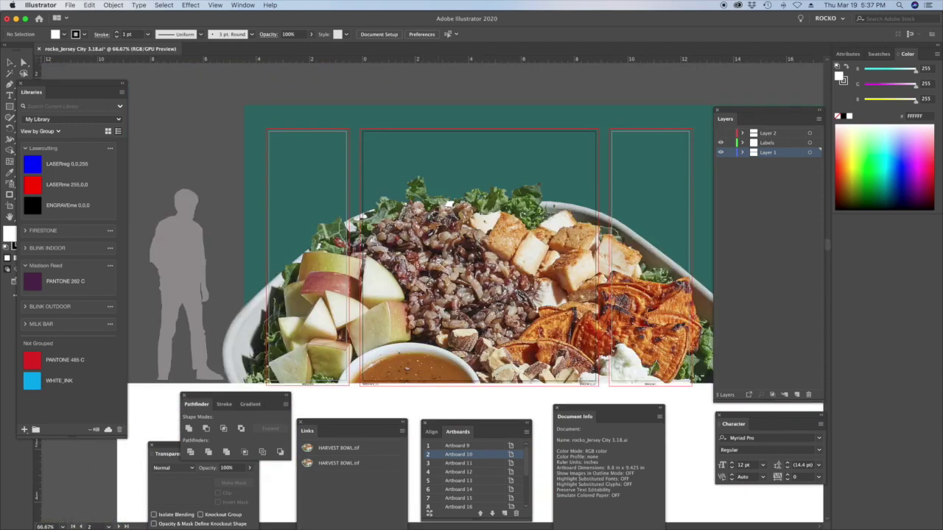
key("super+minus")
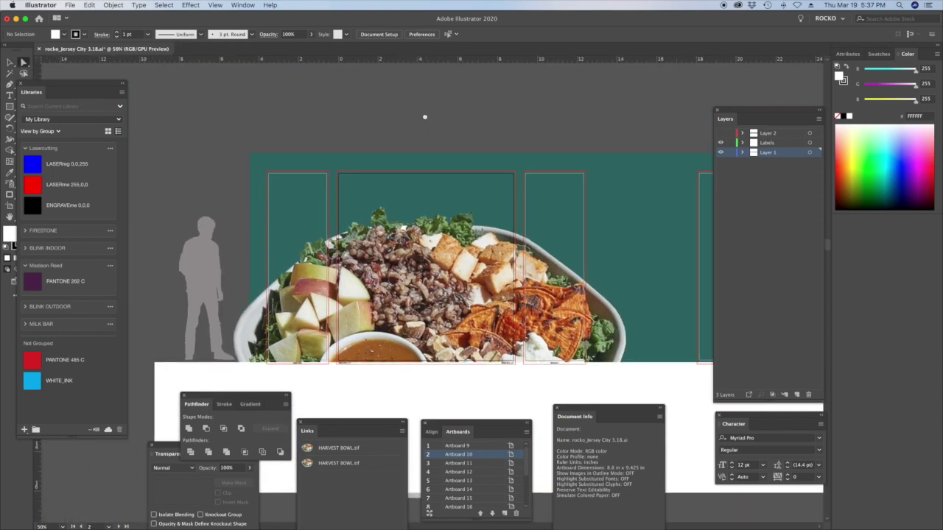
scroll(425, 118, "down", 2)
scroll(425, 118, "right", 1)
left_click(432, 255)
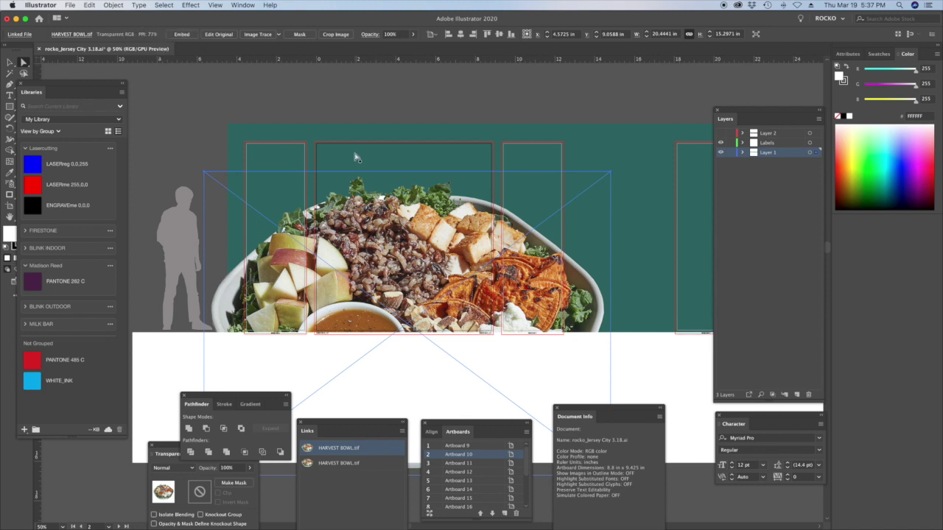
Move the Document Info panel up beside the artwork and open its options menu.
left_click_drag(610, 410, 607, 348)
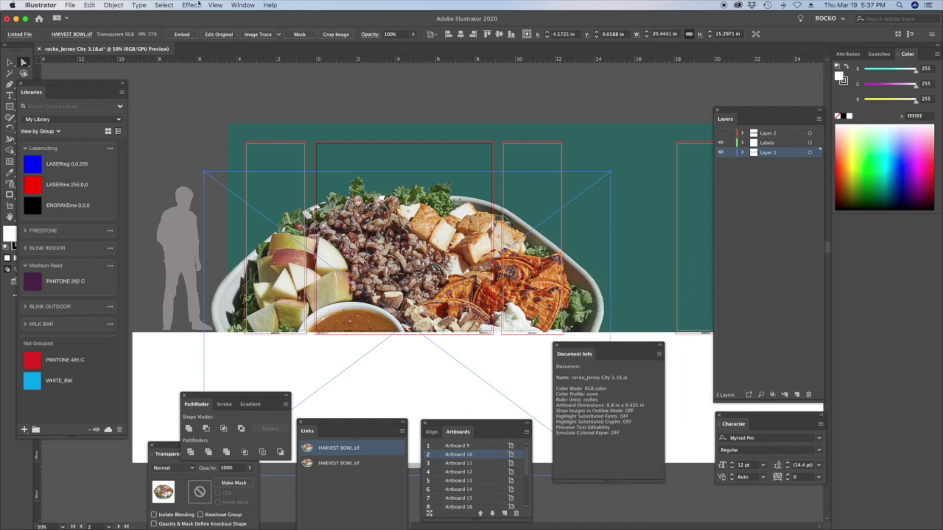
left_click(243, 5)
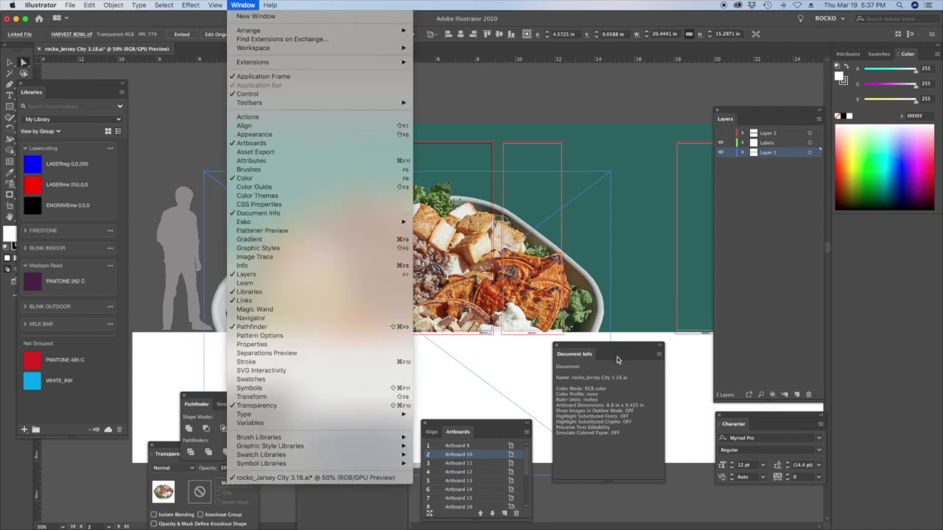
left_click_drag(625, 346, 611, 351)
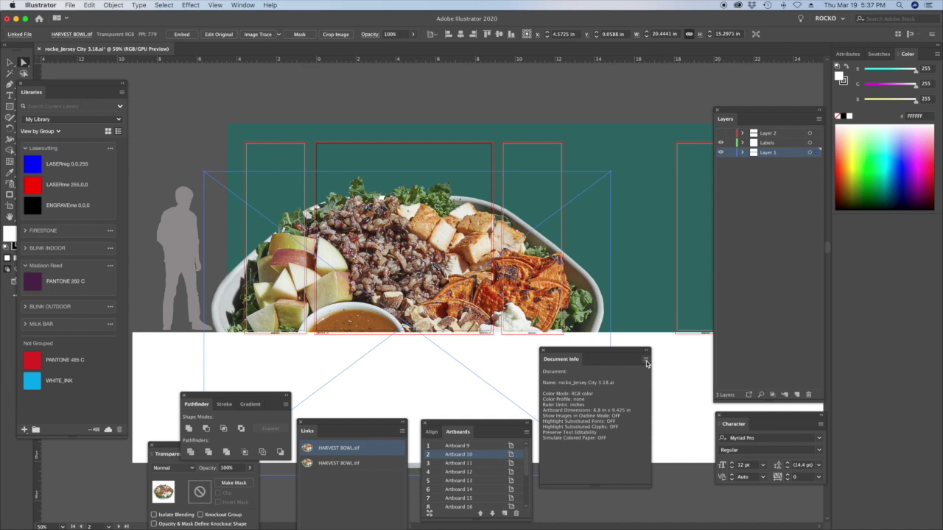
left_click(646, 361)
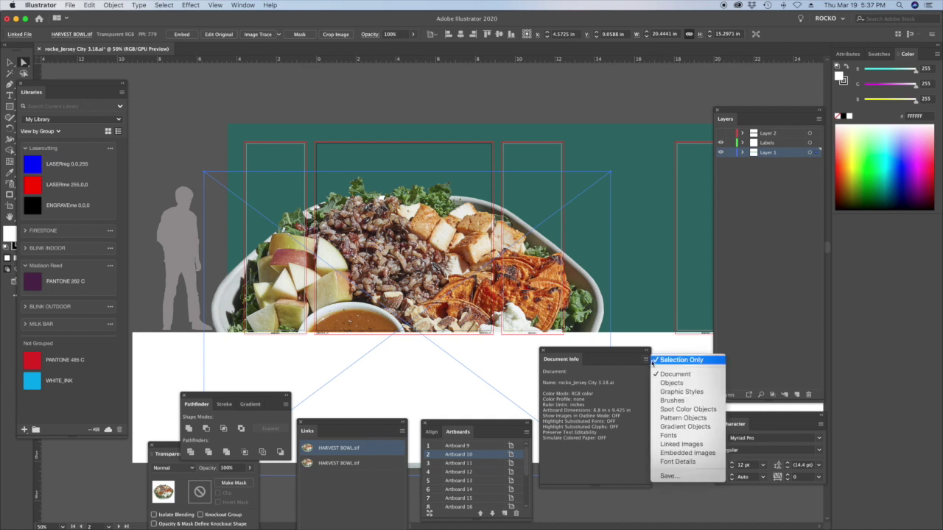
Show Linked Images (HARVEST BOWL.tif at 778.709 ppi), then switch Document Info to Embedded Images.
left_click(679, 444)
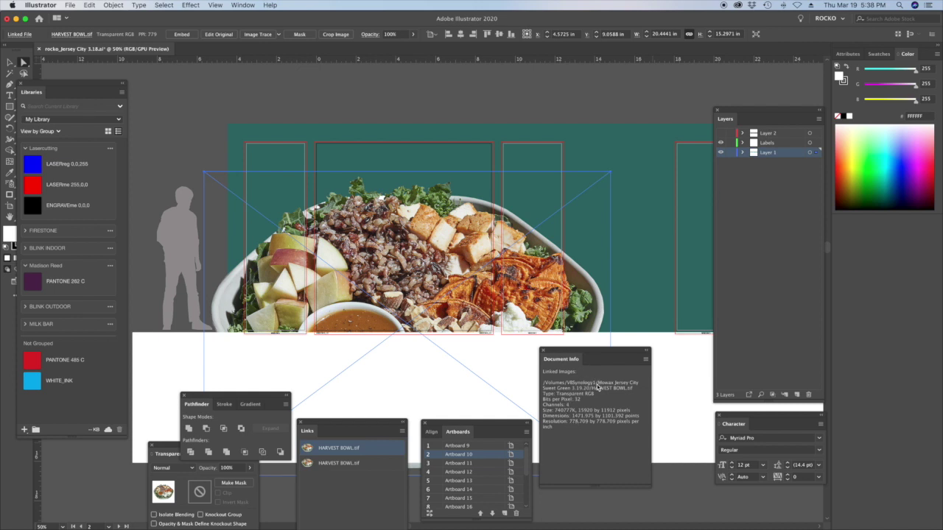
left_click(646, 360)
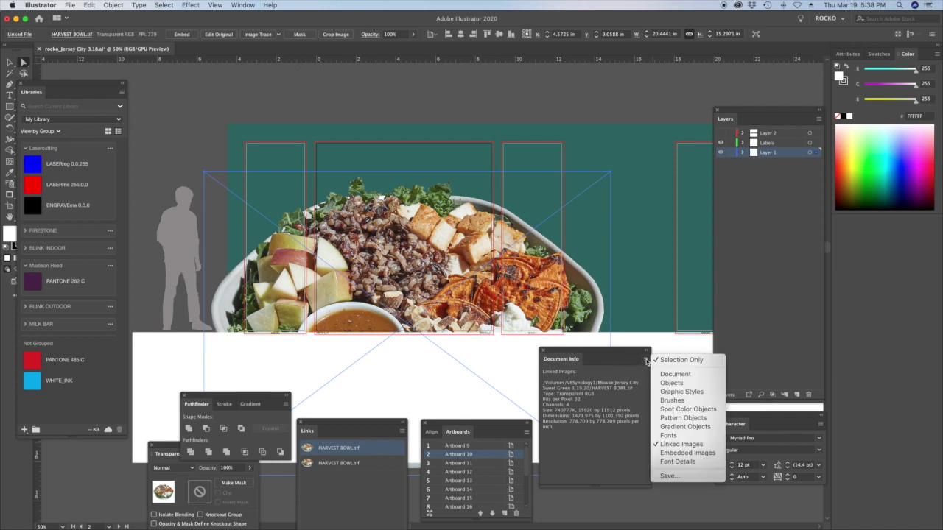
left_click(677, 454)
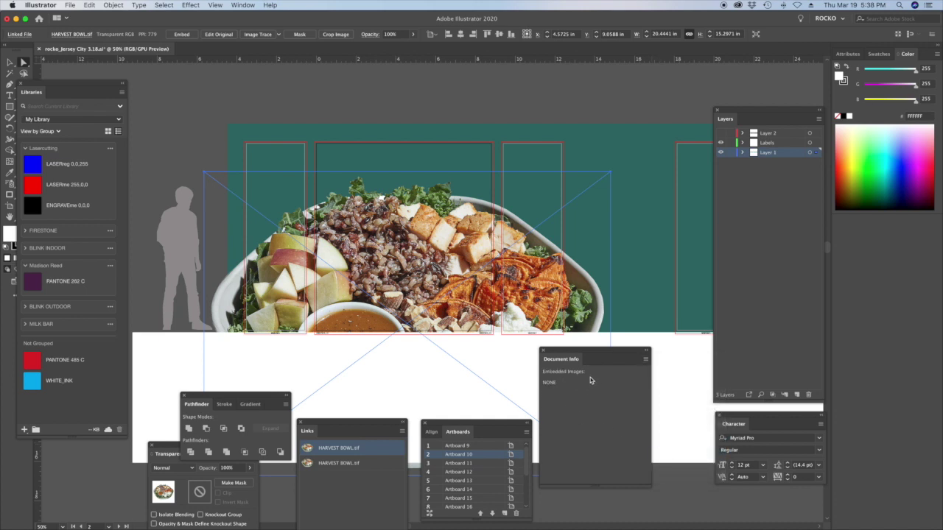
left_click(516, 95)
left_click(411, 219)
left_click(400, 109)
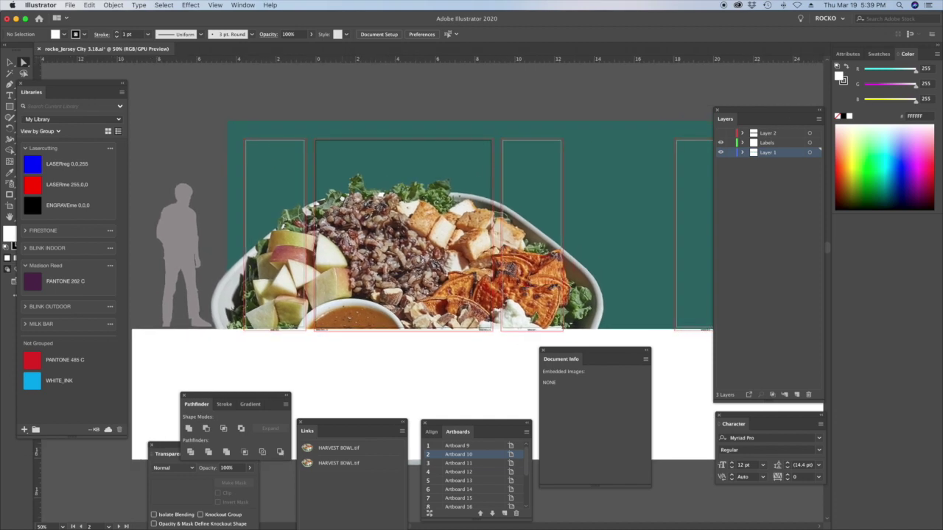
scroll(420, 232, "down", 1)
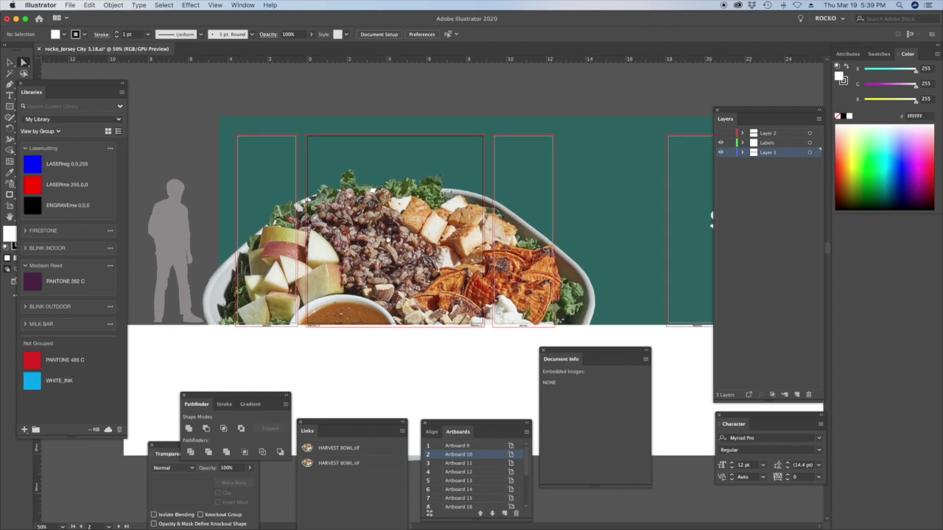
scroll(420, 232, "up", 2)
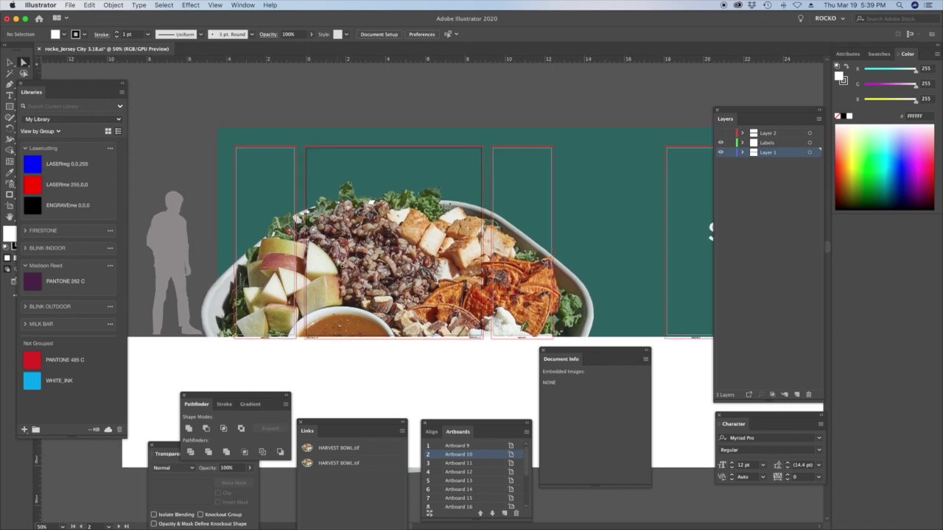
scroll(397, 333, "up", 1, "alt")
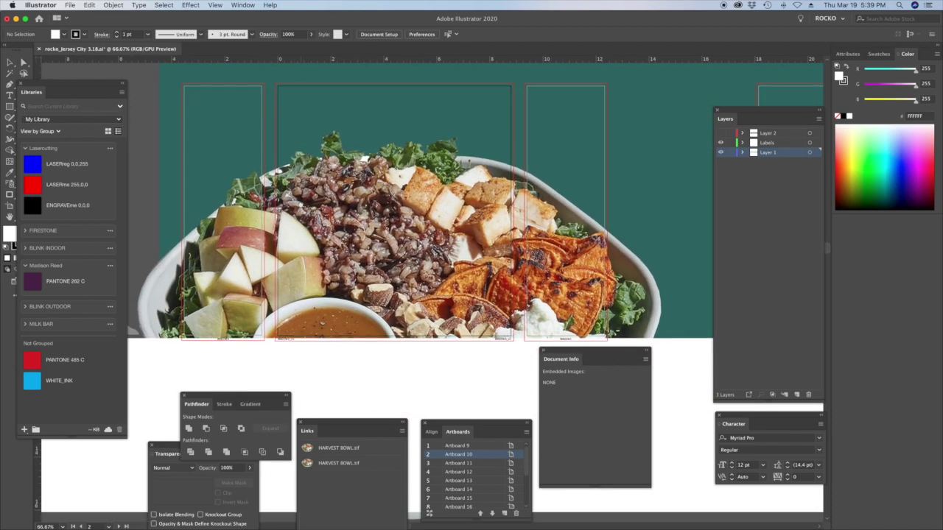
scroll(323, 223, "up", 2)
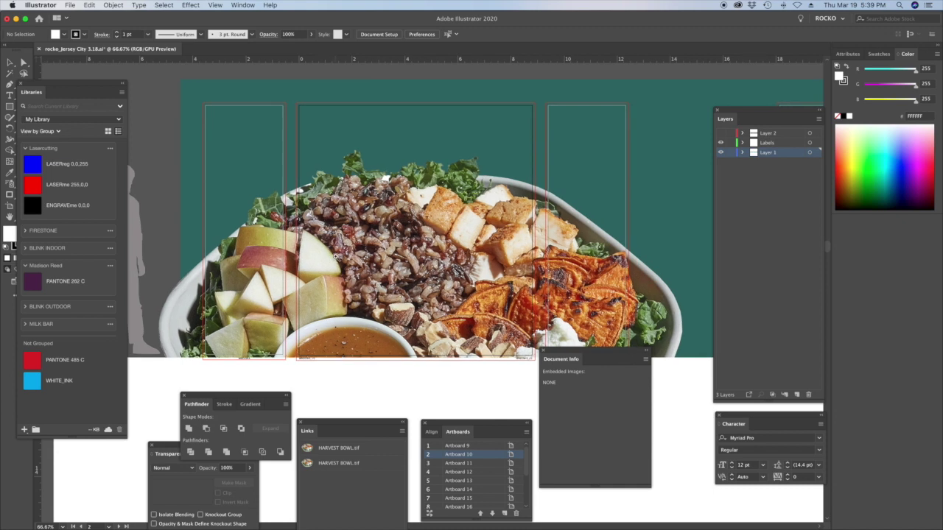
left_click(13, 64)
left_click_drag(160, 76, 203, 101)
left_click(157, 88)
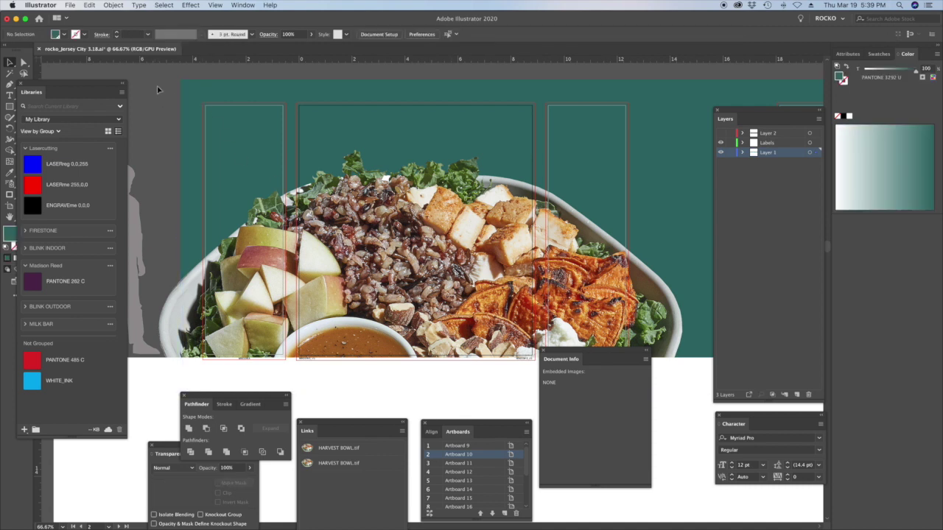